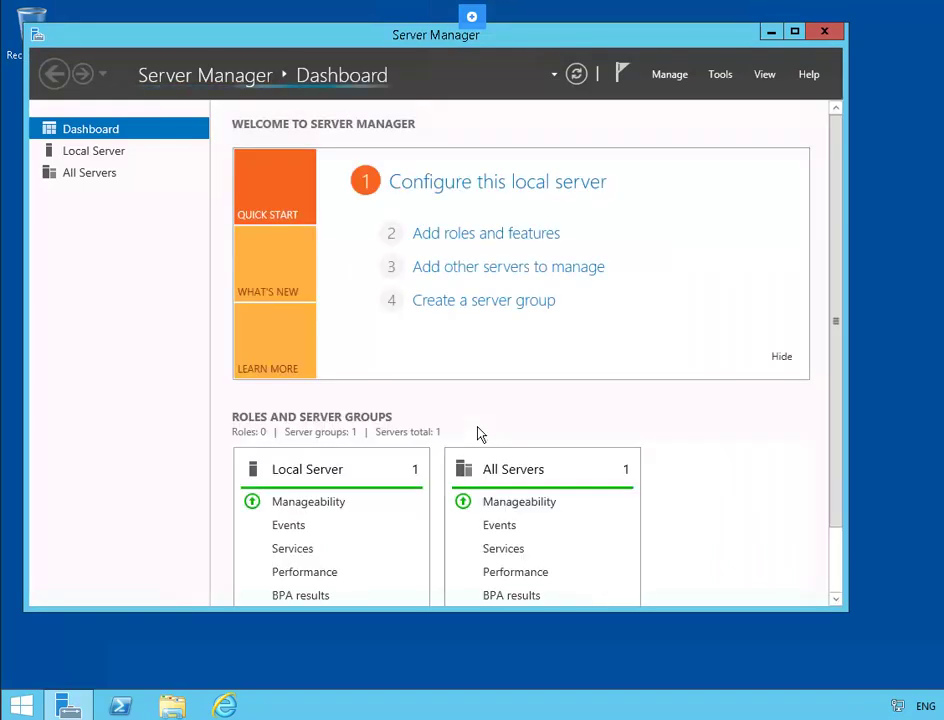
# Step: From Server Manager's Local Server view, launch Group Policy Management from the Tools menu
pyautogui.click(72, 153)
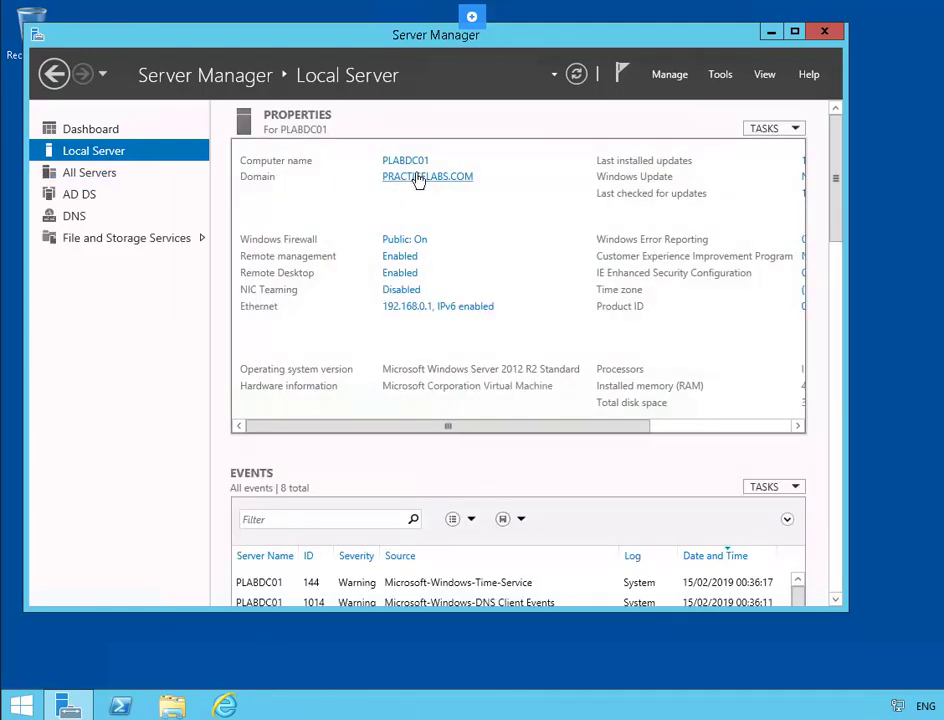
pyautogui.click(722, 80)
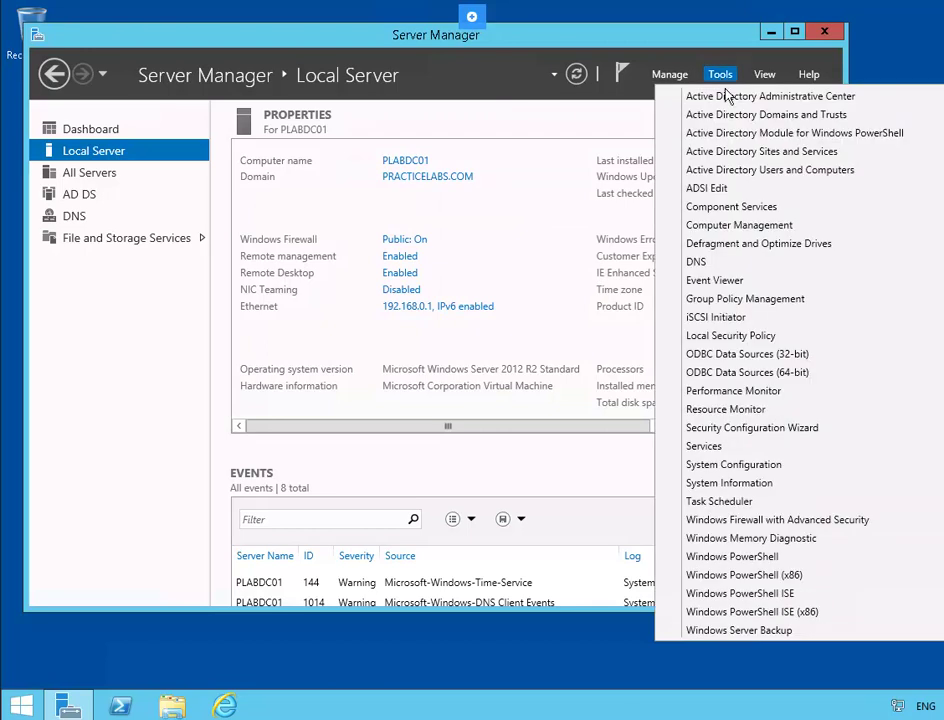
pyautogui.click(818, 300)
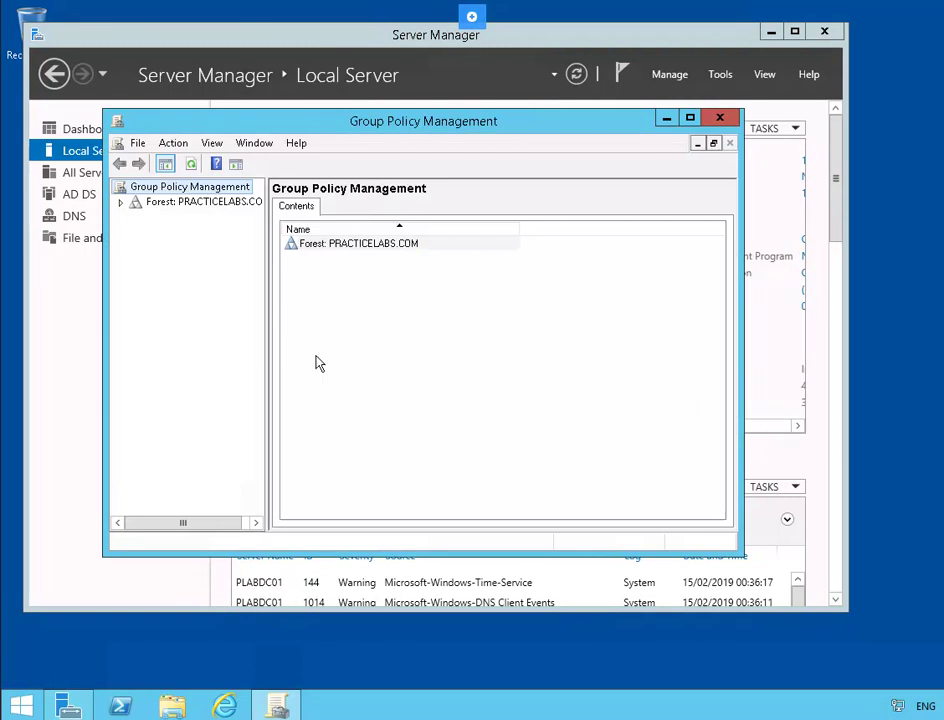
# Step: Create a GPO named 'Program Shortcut' linked to the Engineering OU in PRACTICELABS.COM
pyautogui.click(121, 202)
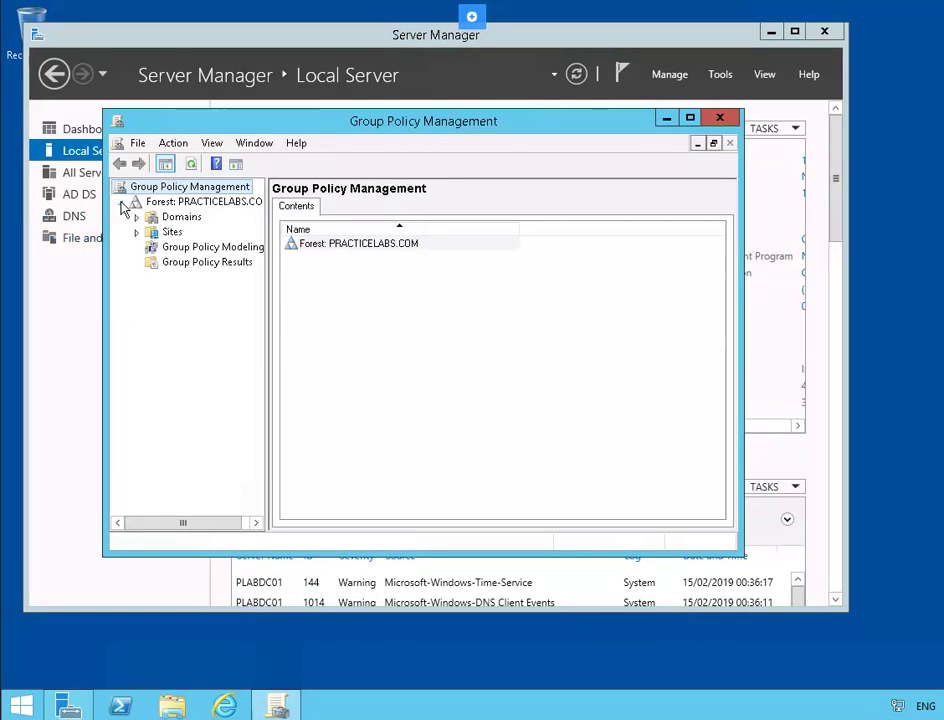
pyautogui.click(137, 217)
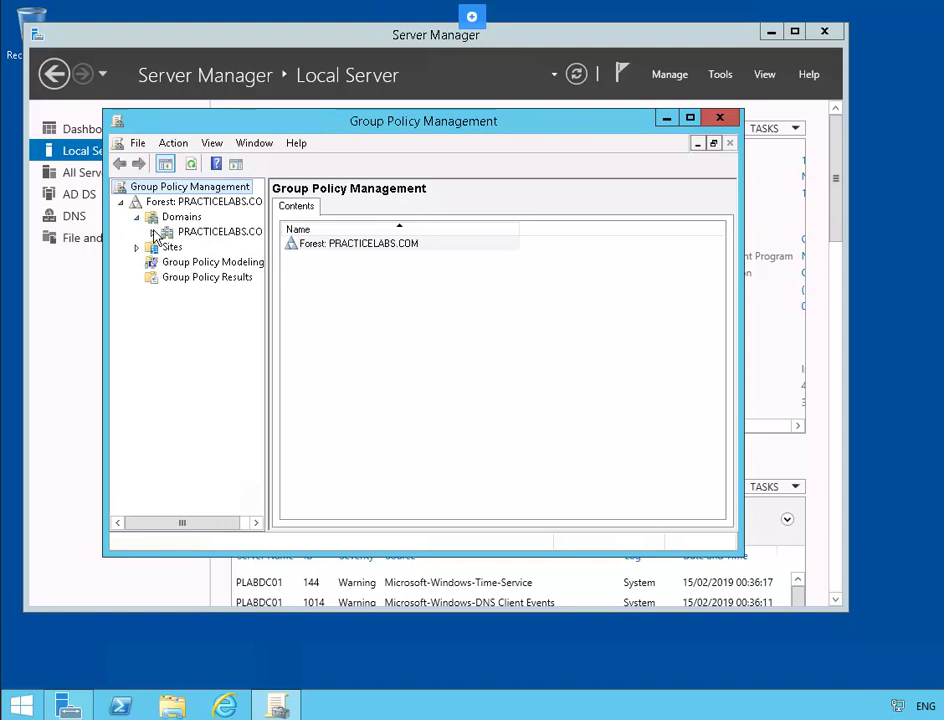
pyautogui.click(152, 232)
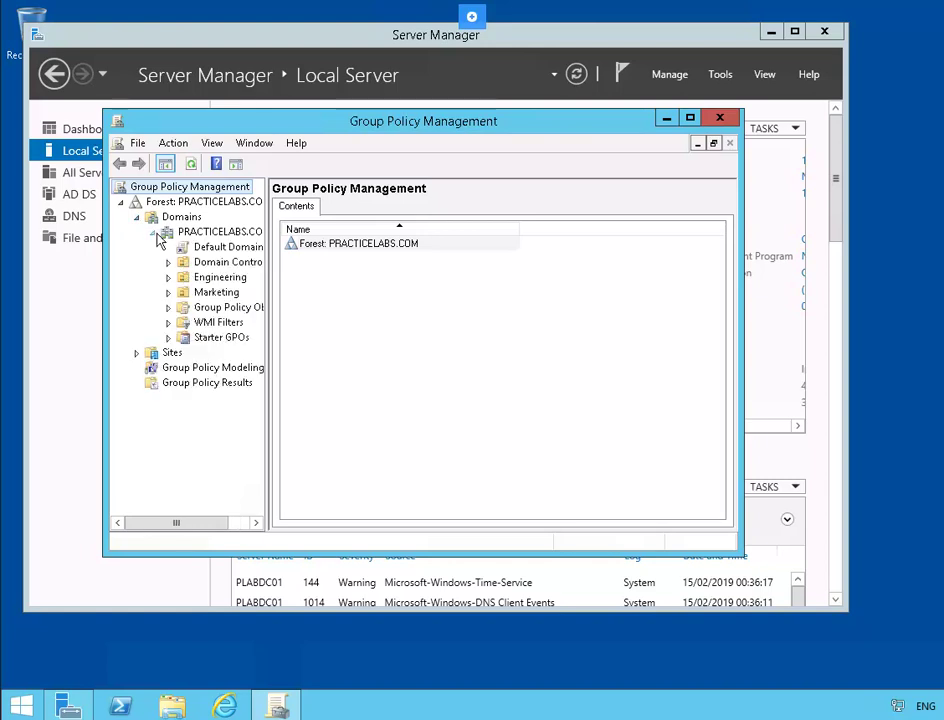
pyautogui.rightClick(233, 286)
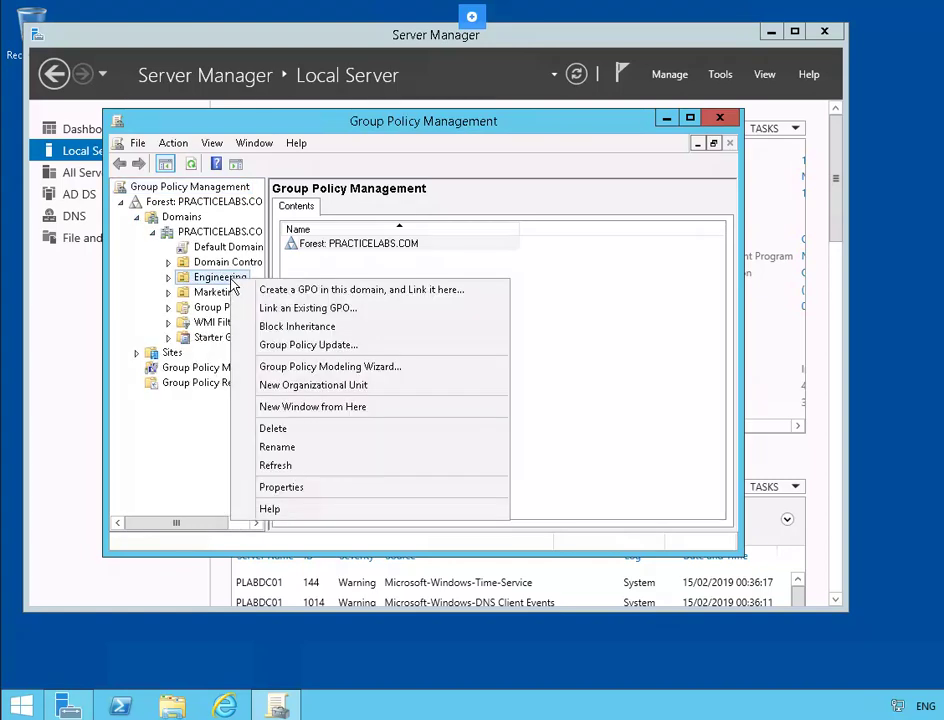
pyautogui.click(472, 297)
pyautogui.write('Program Shortcut')
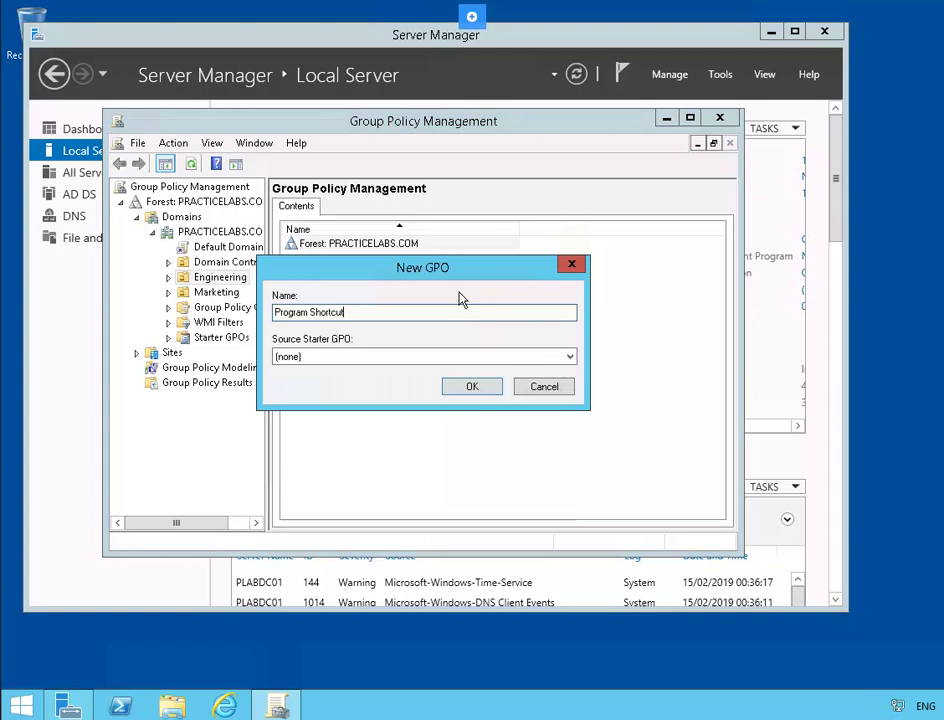
pyautogui.click(478, 390)
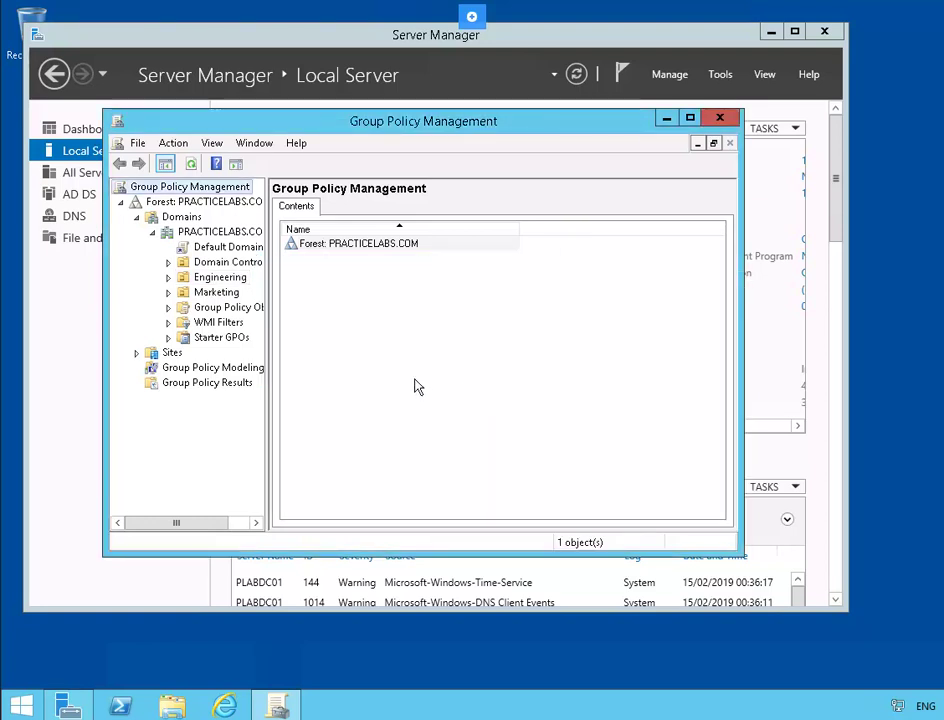
# Step: Open the Program Shortcut GPO under Engineering in the Group Policy Management Editor
pyautogui.click(219, 278)
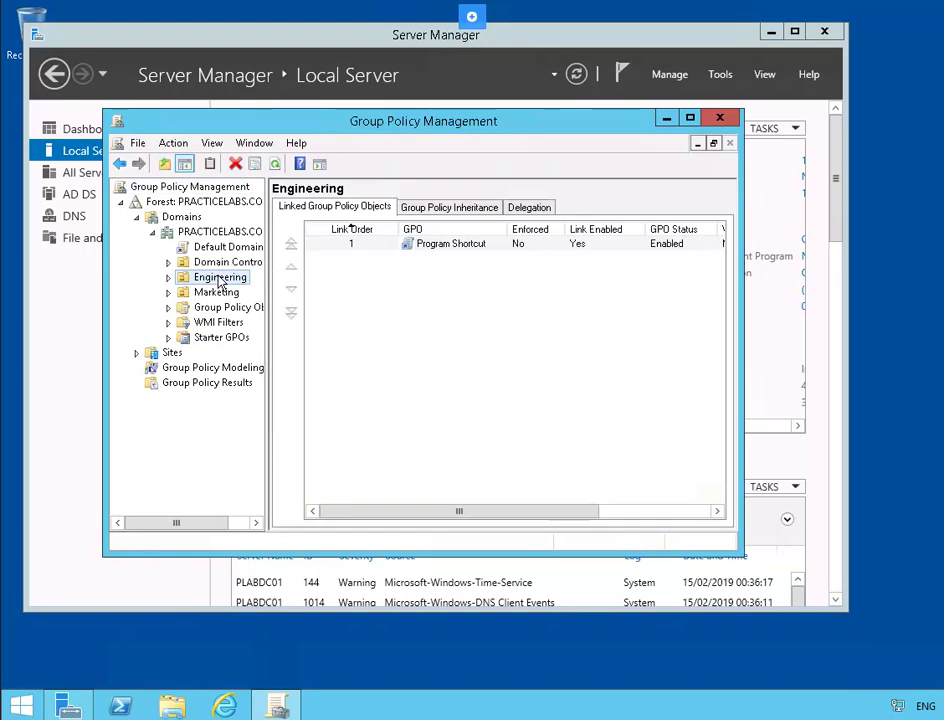
pyautogui.rightClick(459, 254)
pyautogui.click(528, 262)
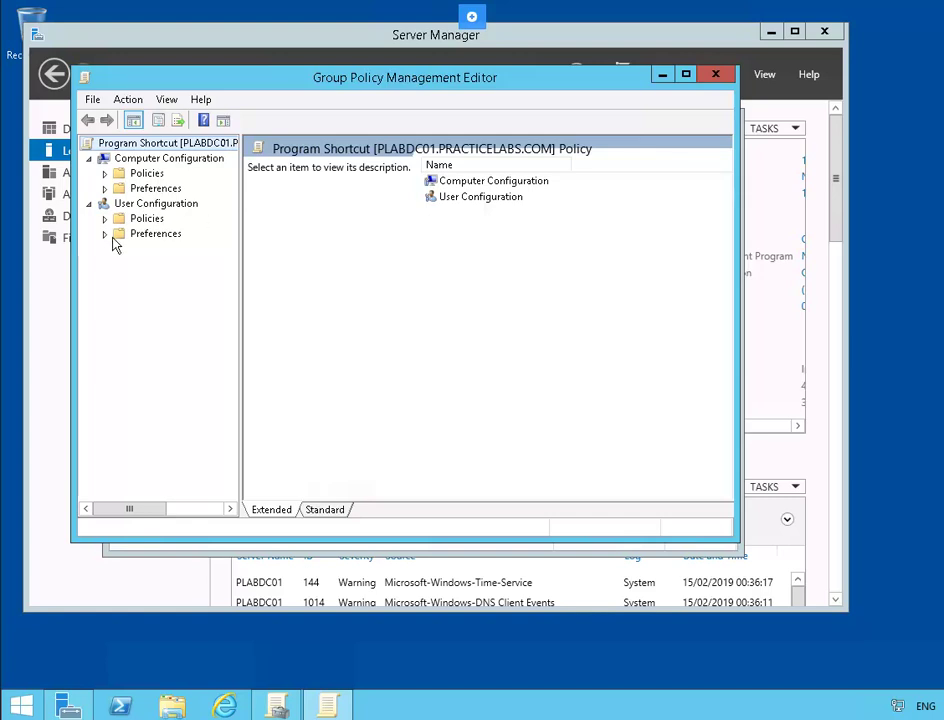
# Step: Expand User Configuration Preferences > Windows Settings and bring up the Shortcuts context menu
pyautogui.click(106, 235)
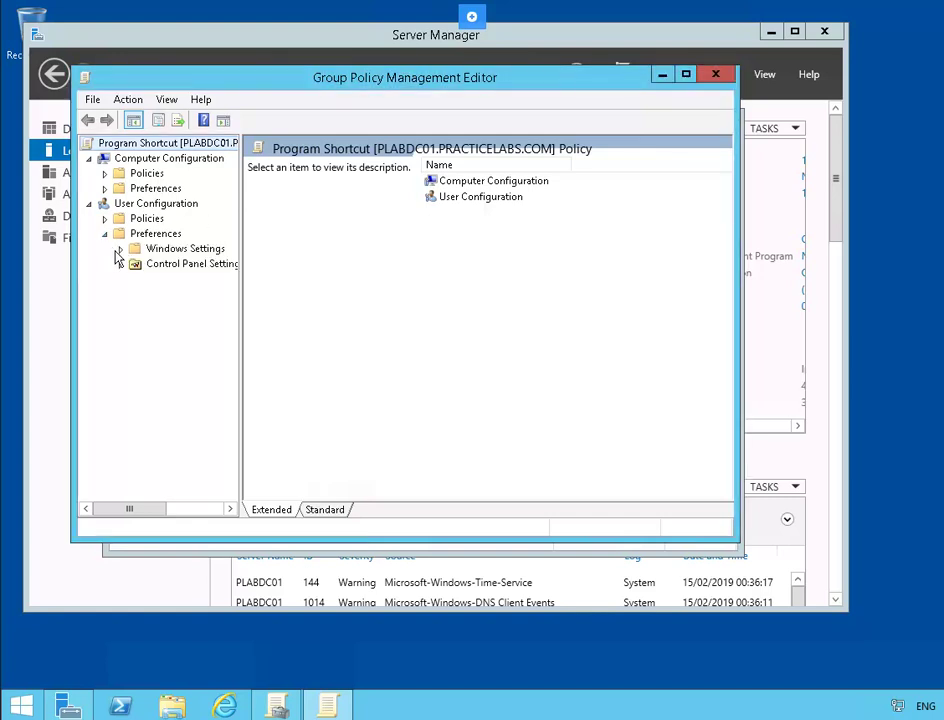
pyautogui.click(119, 249)
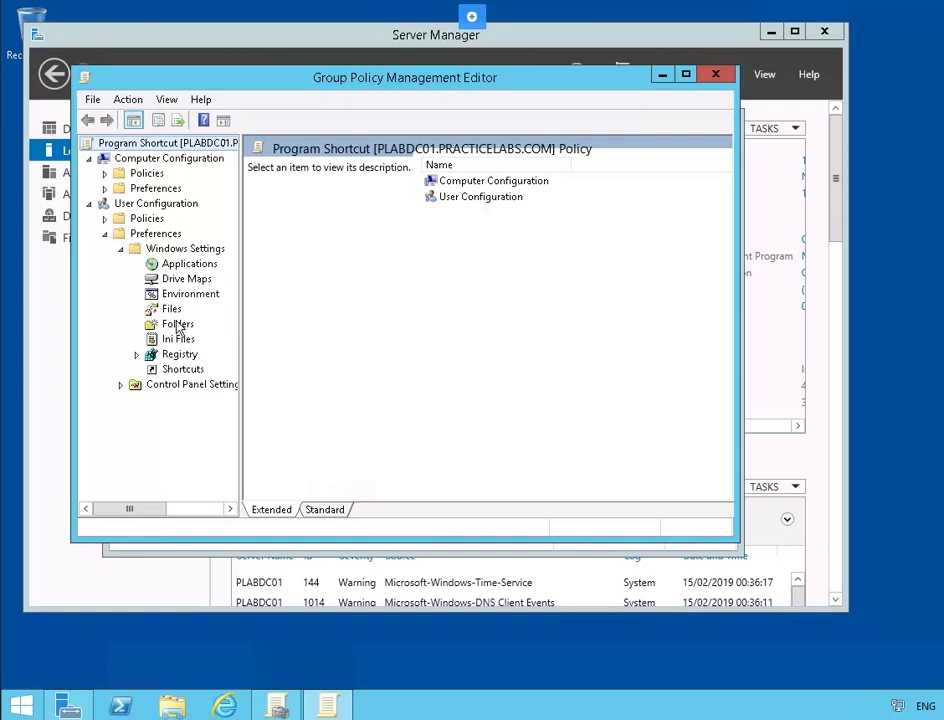
pyautogui.rightClick(197, 372)
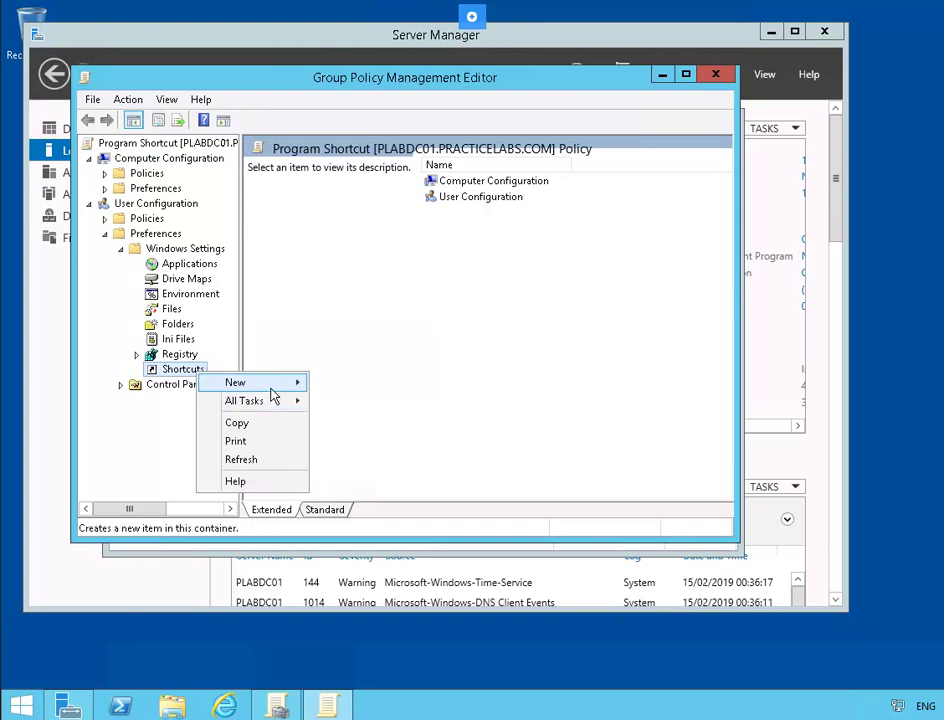
pyautogui.moveTo(250, 382)
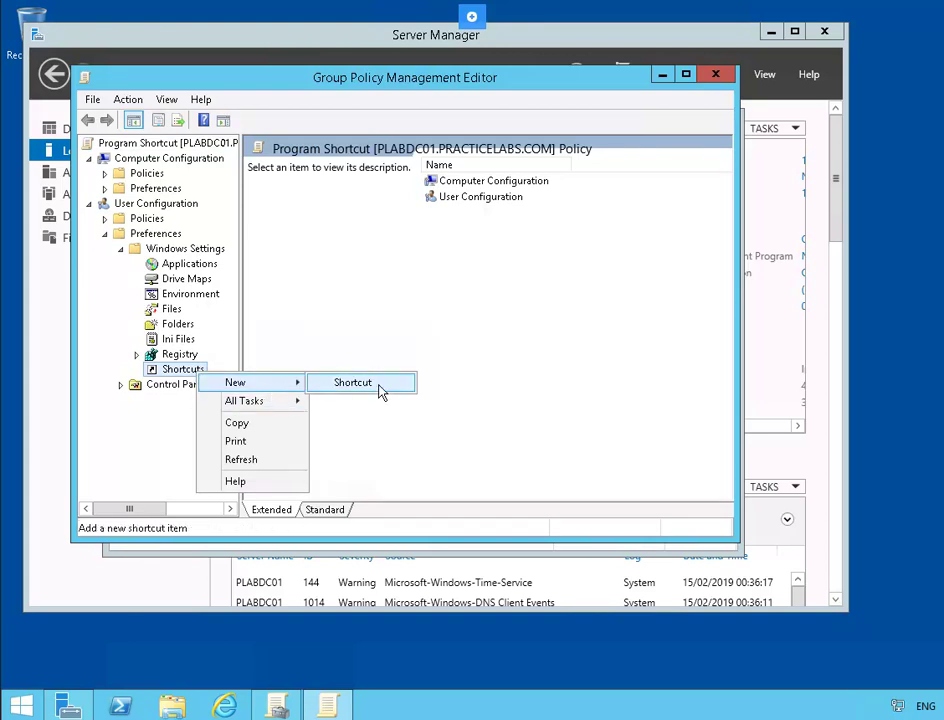
# Step: Define a 'Notepad' Desktop shortcut targeting C:\Windows\notepad.exe and apply it
pyautogui.click(352, 382)
pyautogui.write('Notepad')
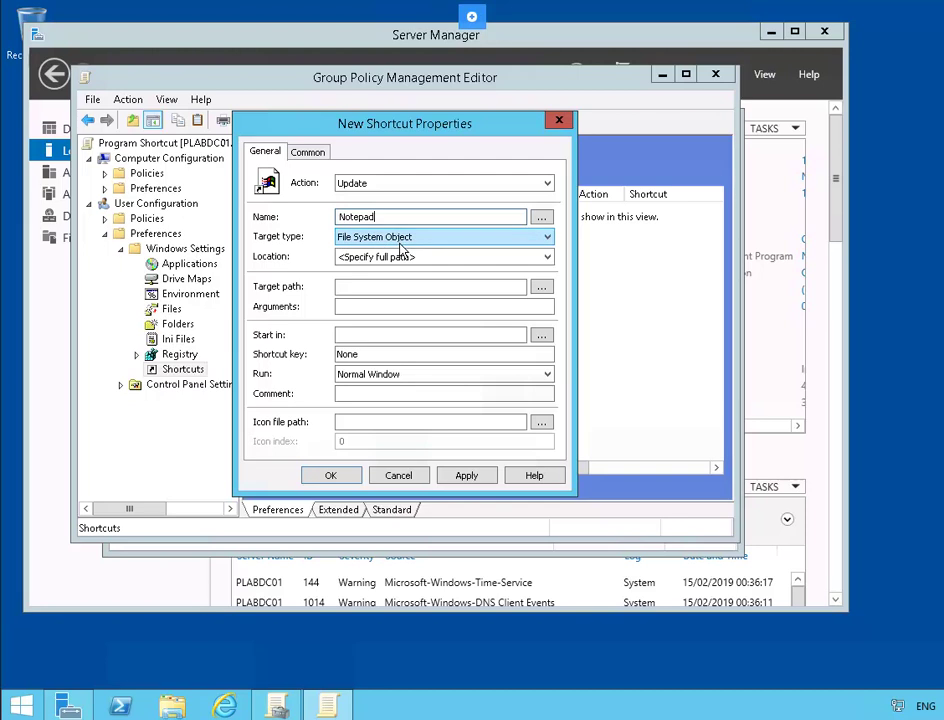
pyautogui.click(553, 259)
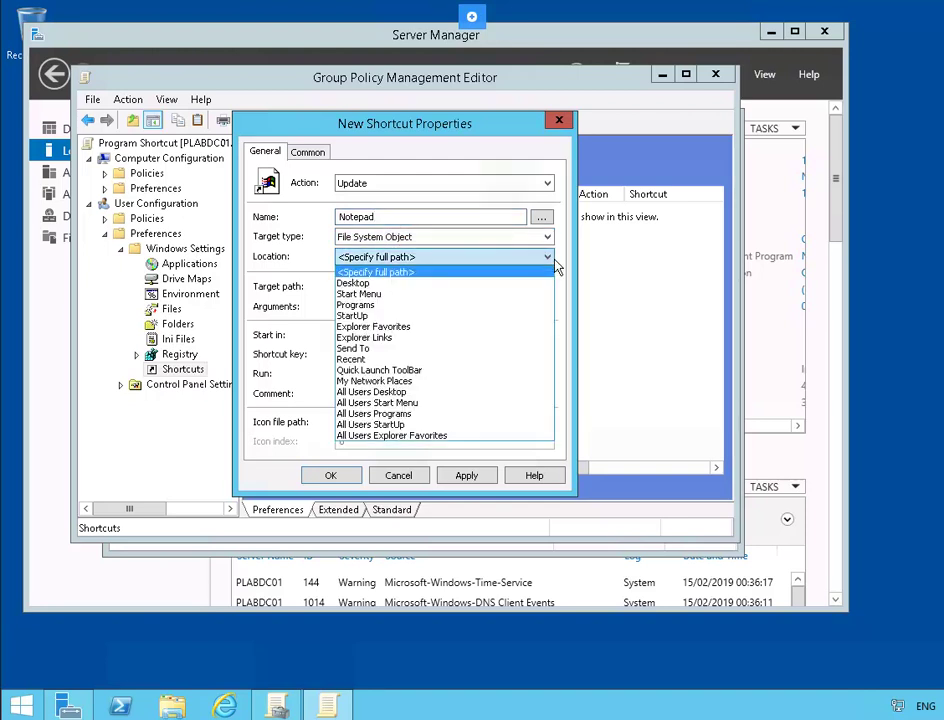
pyautogui.click(365, 284)
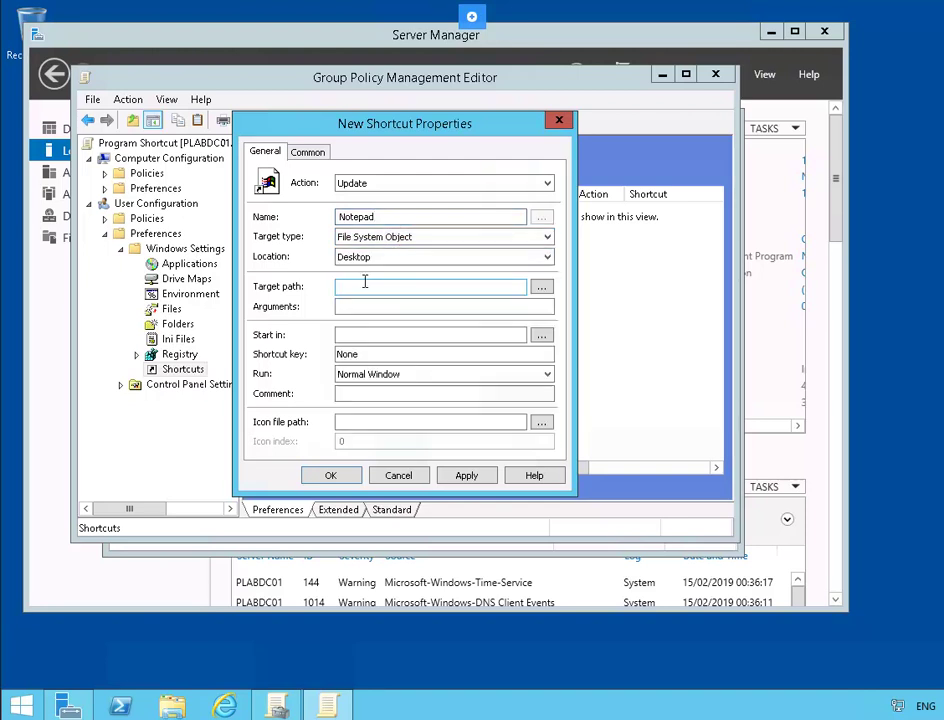
pyautogui.click(365, 284)
pyautogui.write('C:\\Windows\\notepad.exe')
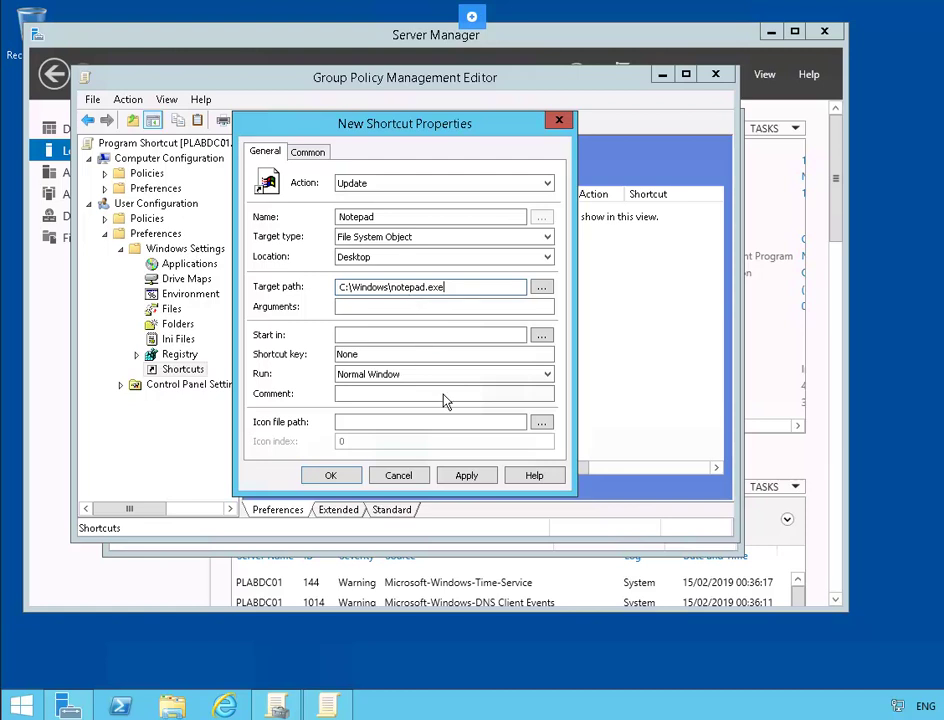
pyautogui.click(472, 479)
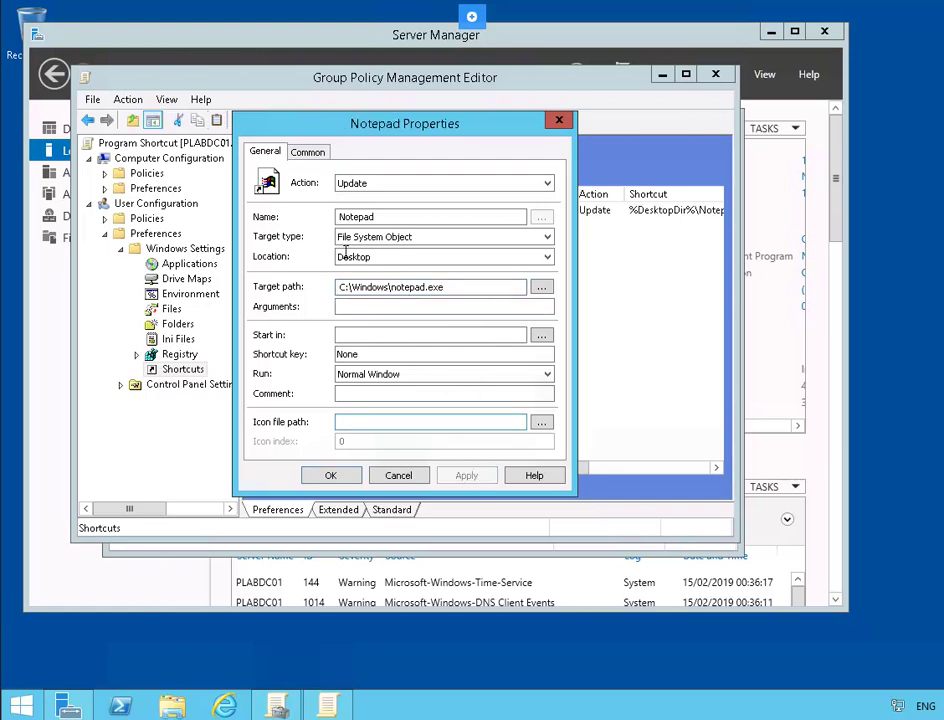
pyautogui.click(312, 152)
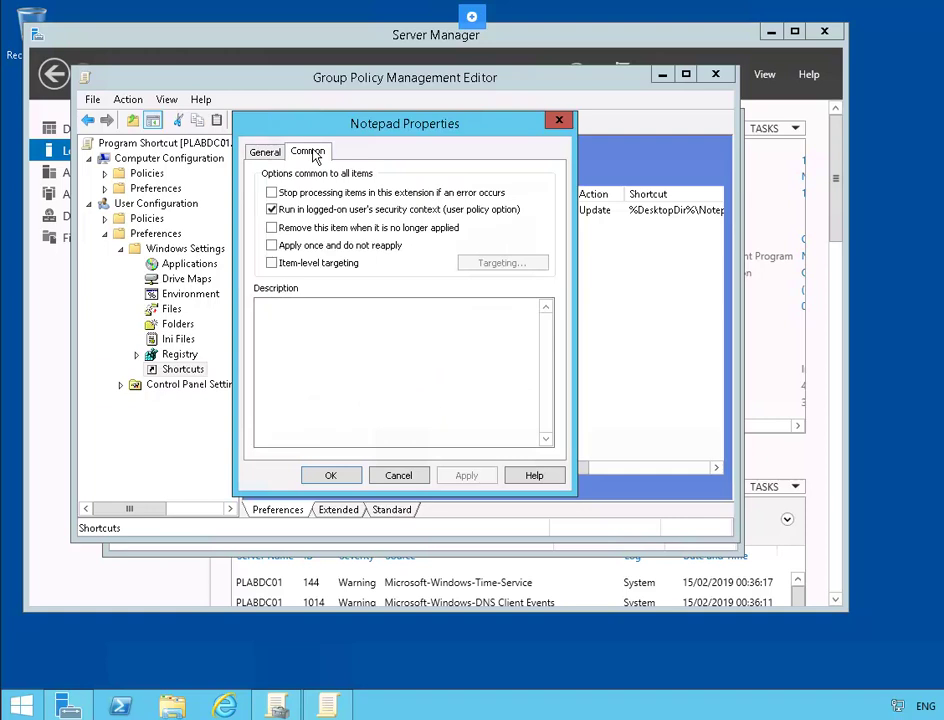
# Step: Enable item-level targeting with a Security Group rule for GEngineering, and save the shortcut
pyautogui.click(279, 264)
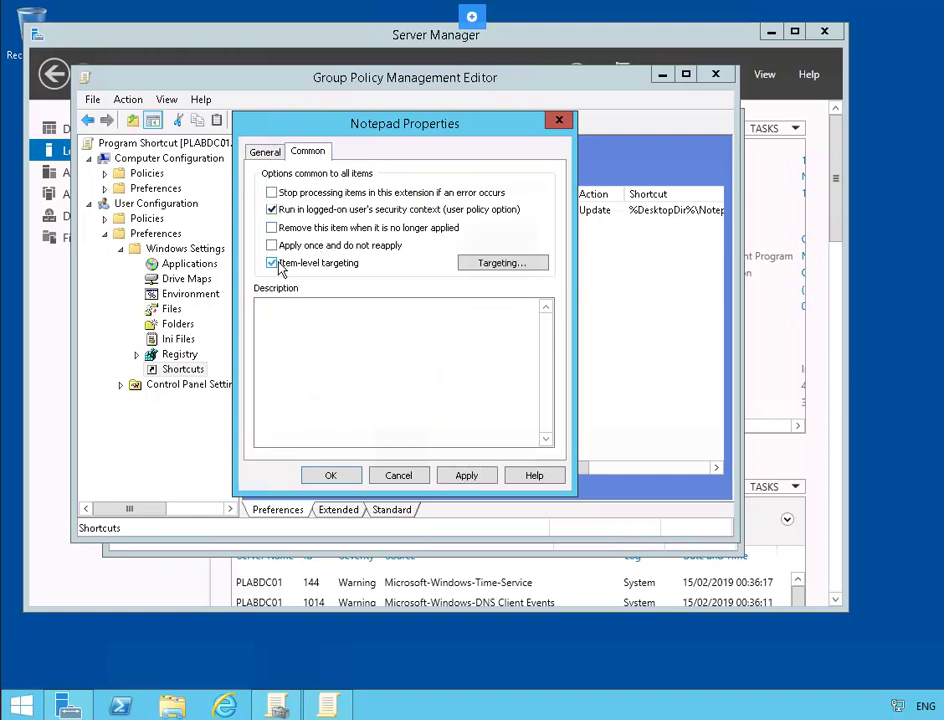
pyautogui.click(522, 263)
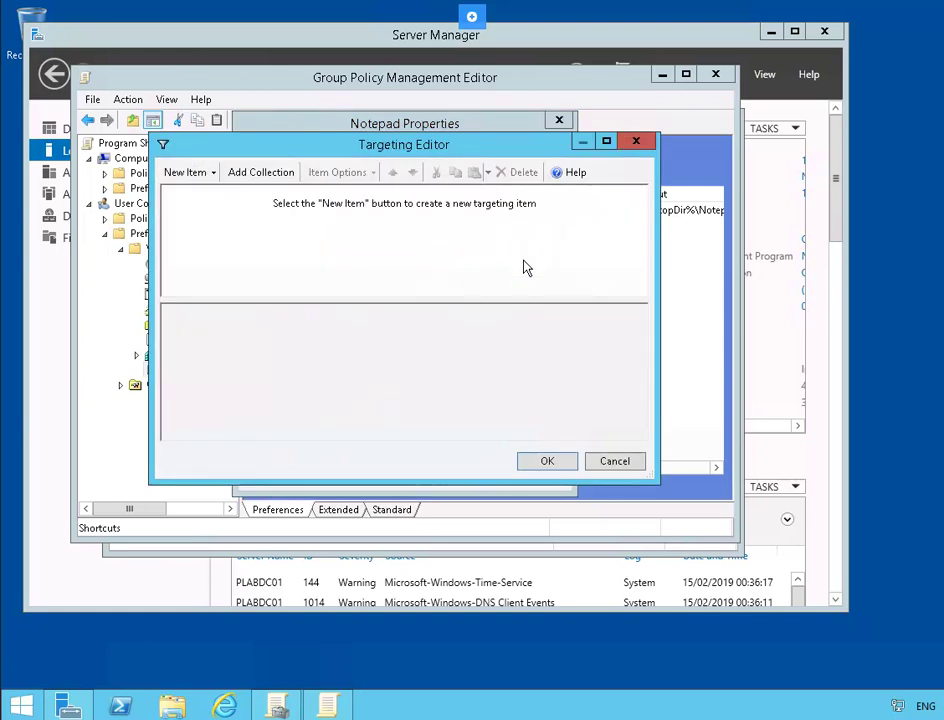
pyautogui.click(211, 172)
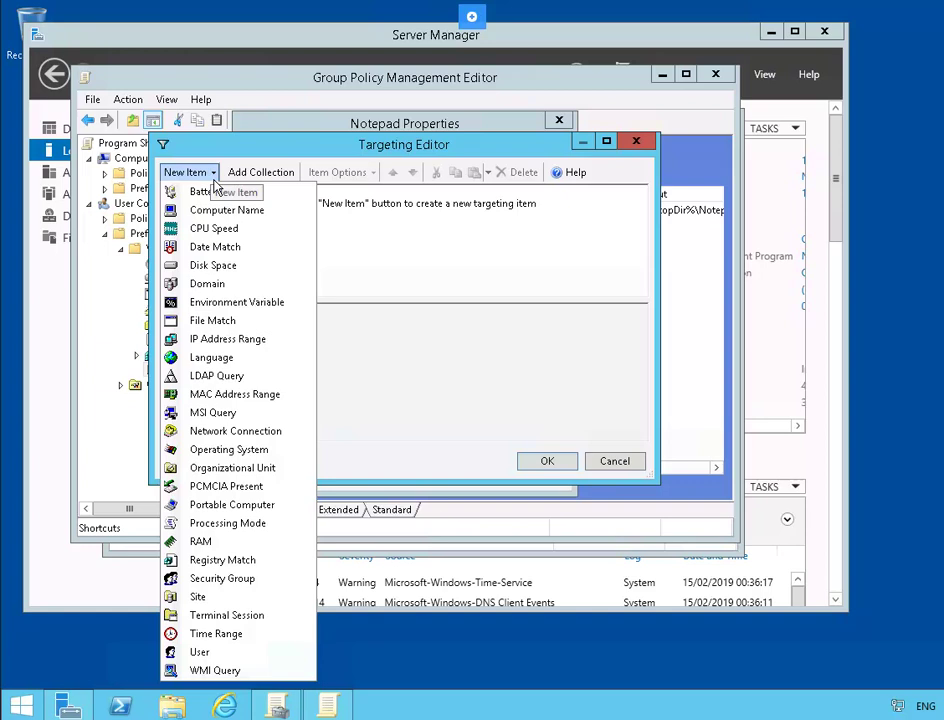
pyautogui.click(254, 583)
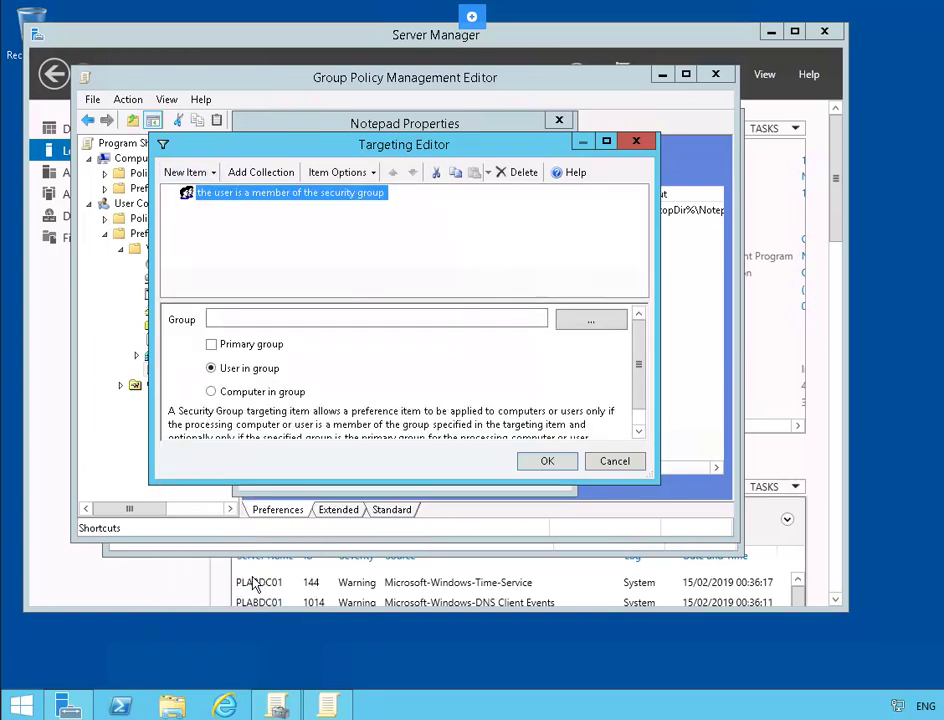
pyautogui.click(593, 321)
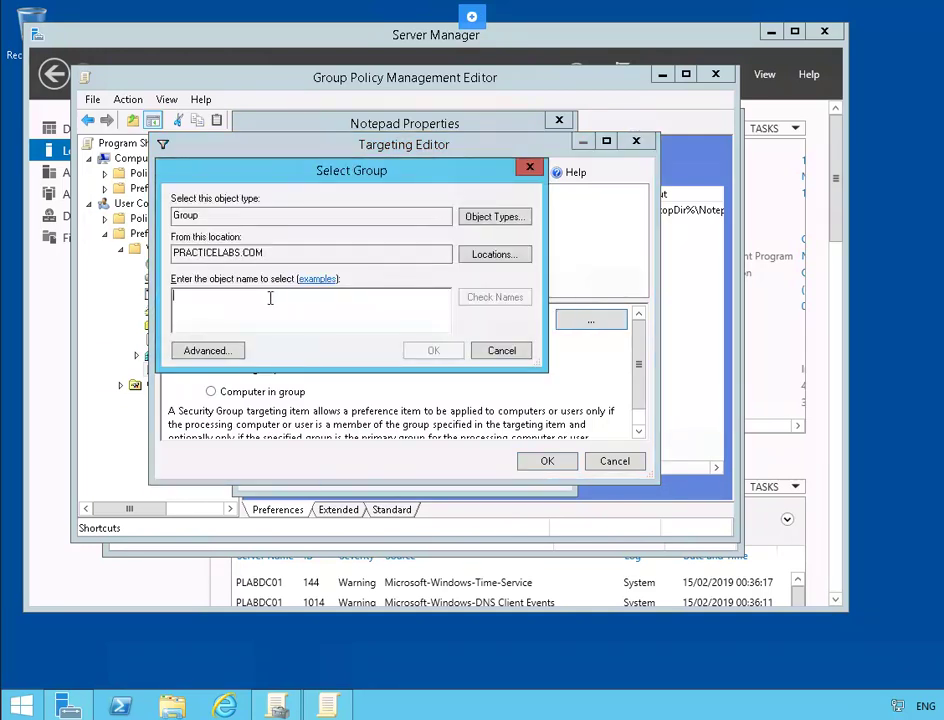
pyautogui.write('genginee')
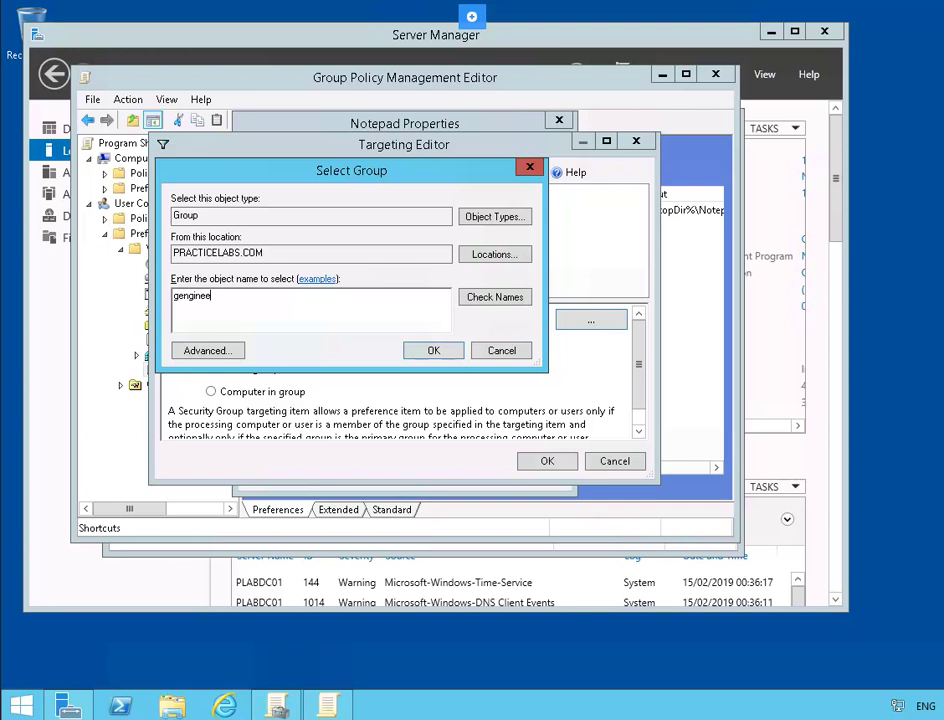
pyautogui.write('ring')
pyautogui.press('Return')
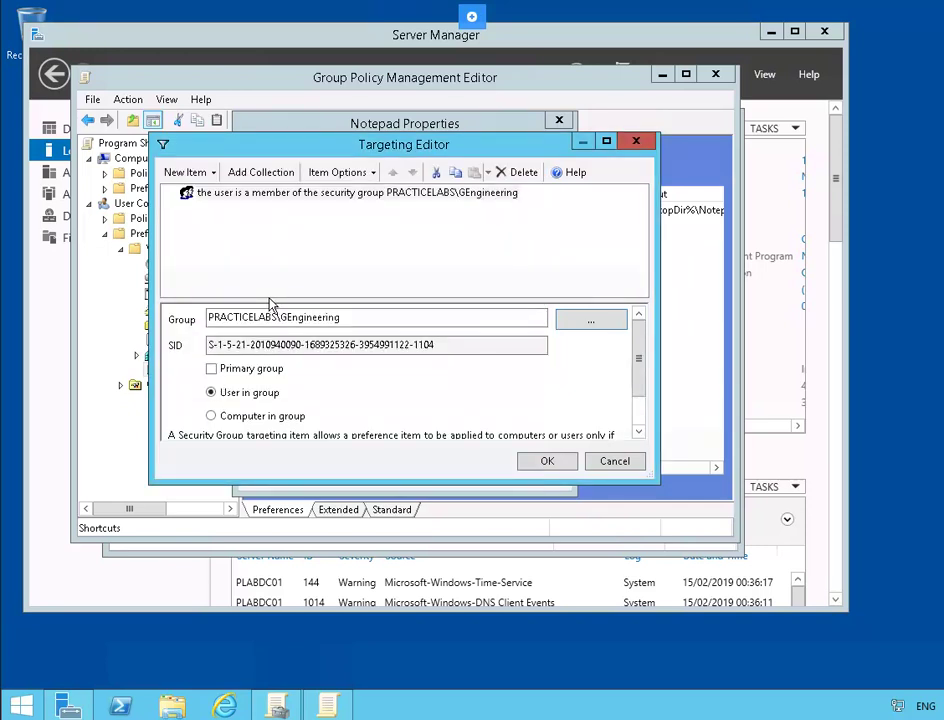
pyautogui.click(547, 463)
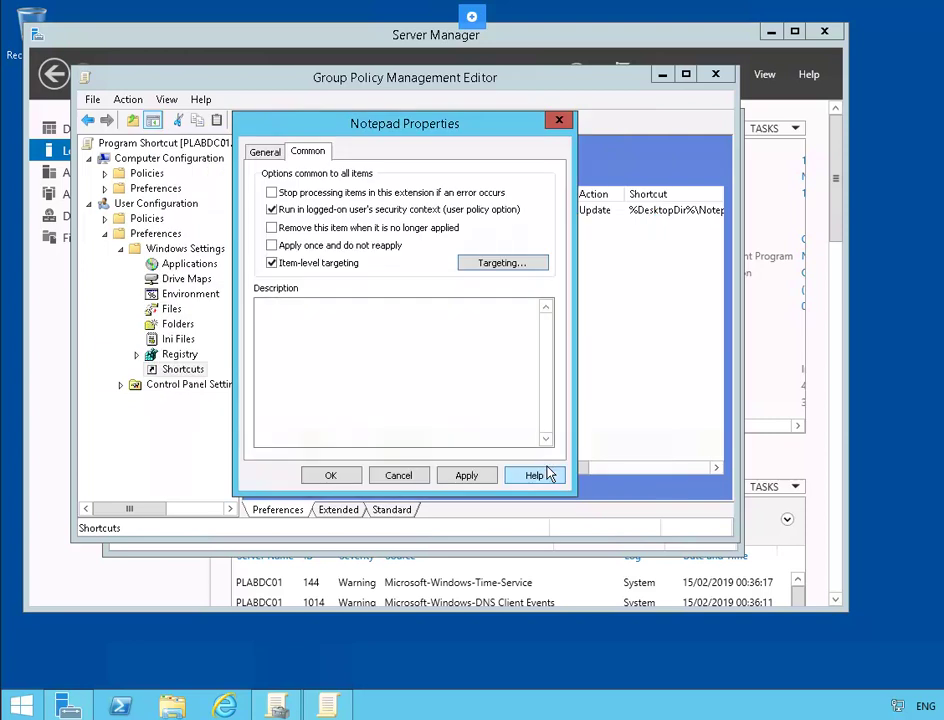
pyautogui.click(331, 476)
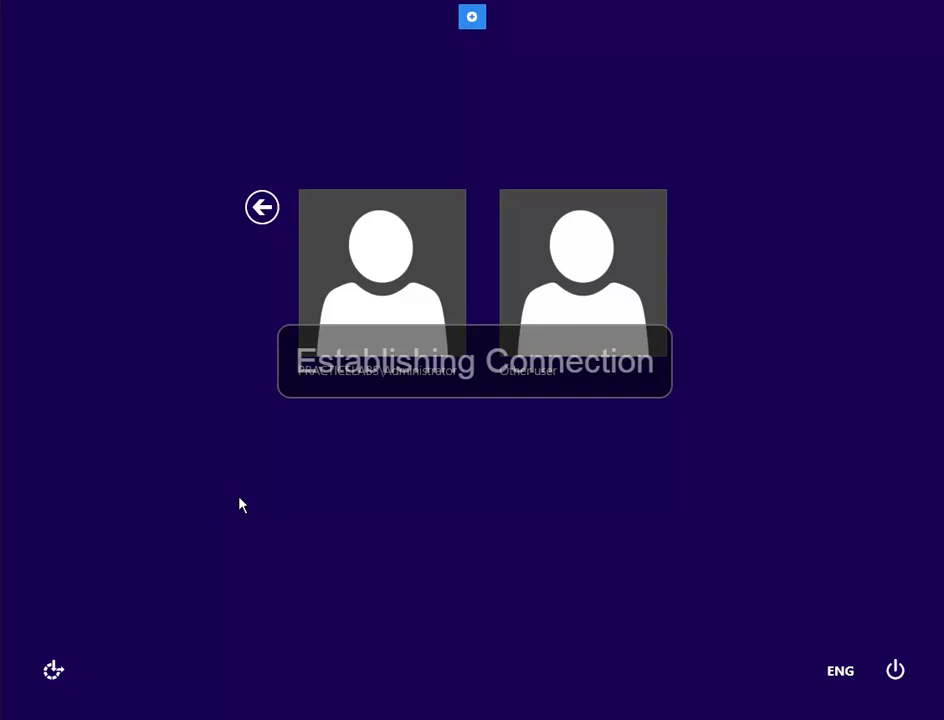
pyautogui.click(577, 318)
pyautogui.press('Tab')
pyautogui.press('Return')
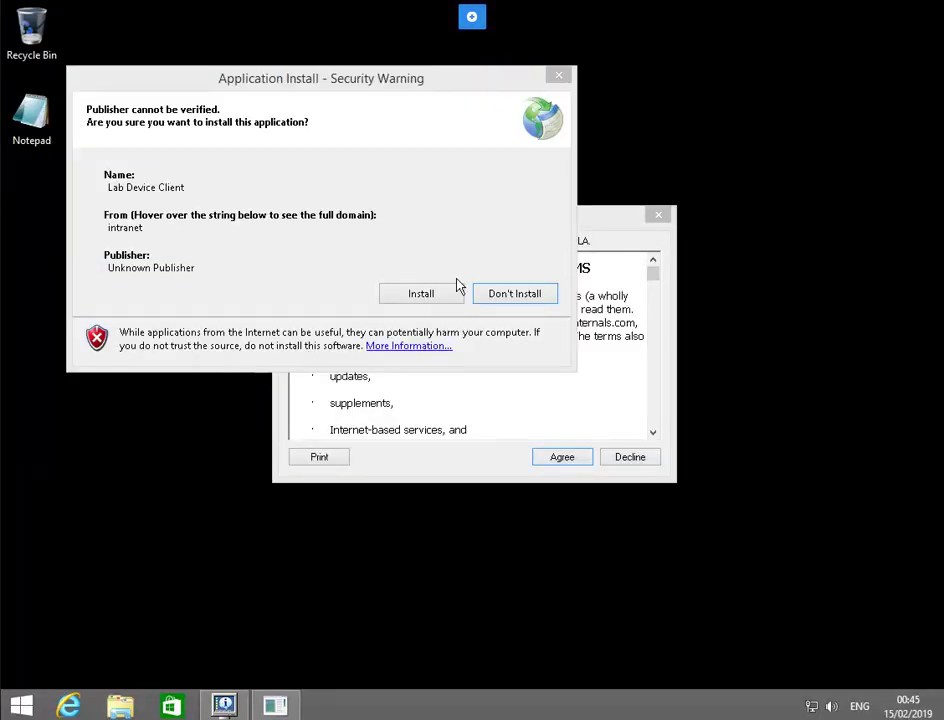
pyautogui.click(535, 298)
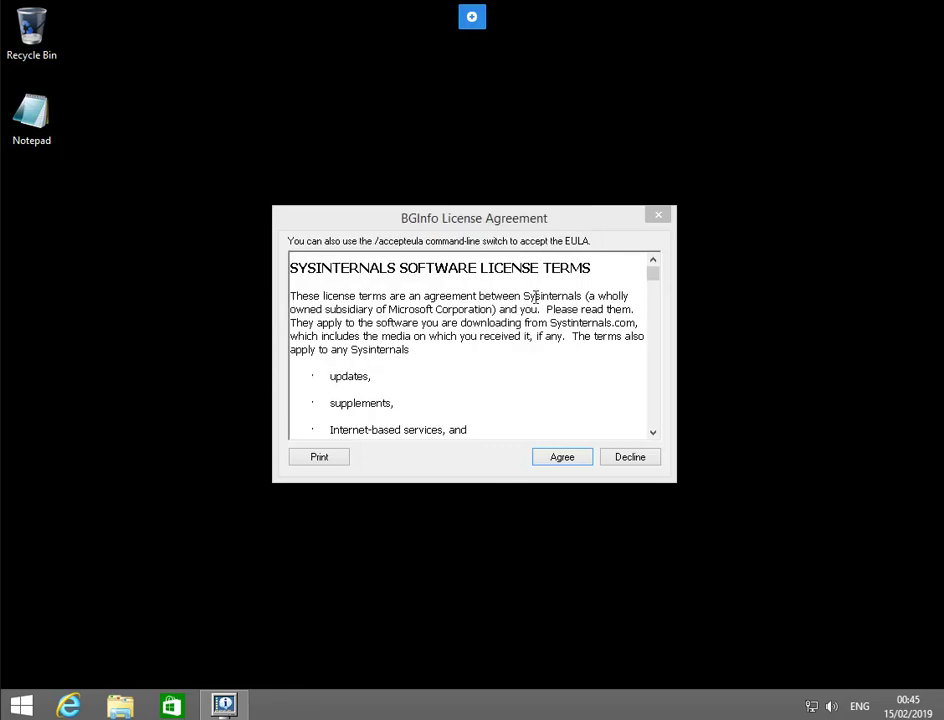
pyautogui.click(567, 464)
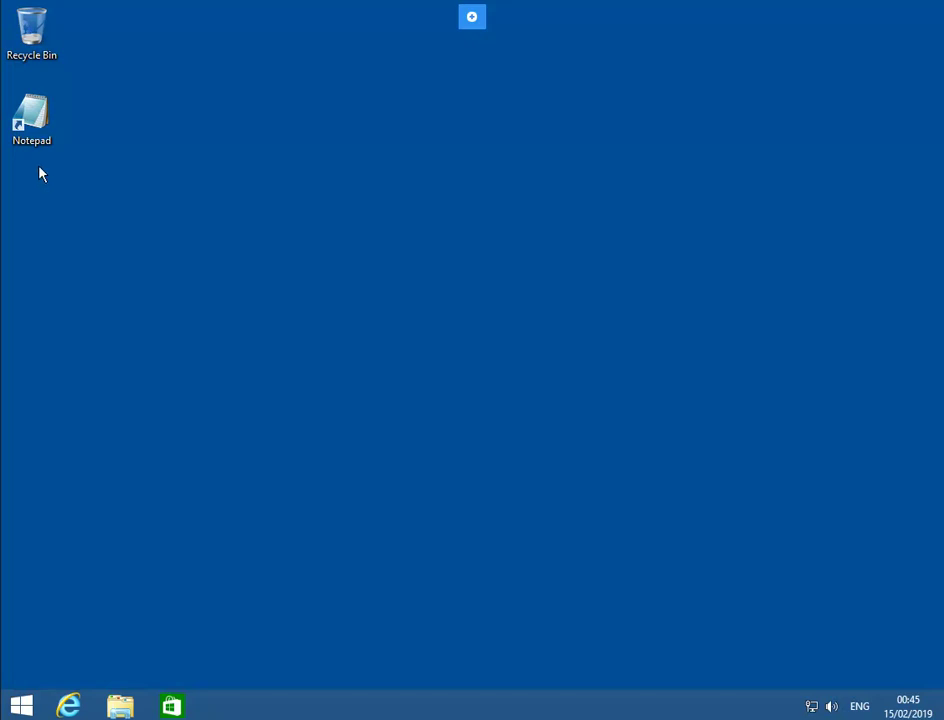
pyautogui.doubleClick(33, 135)
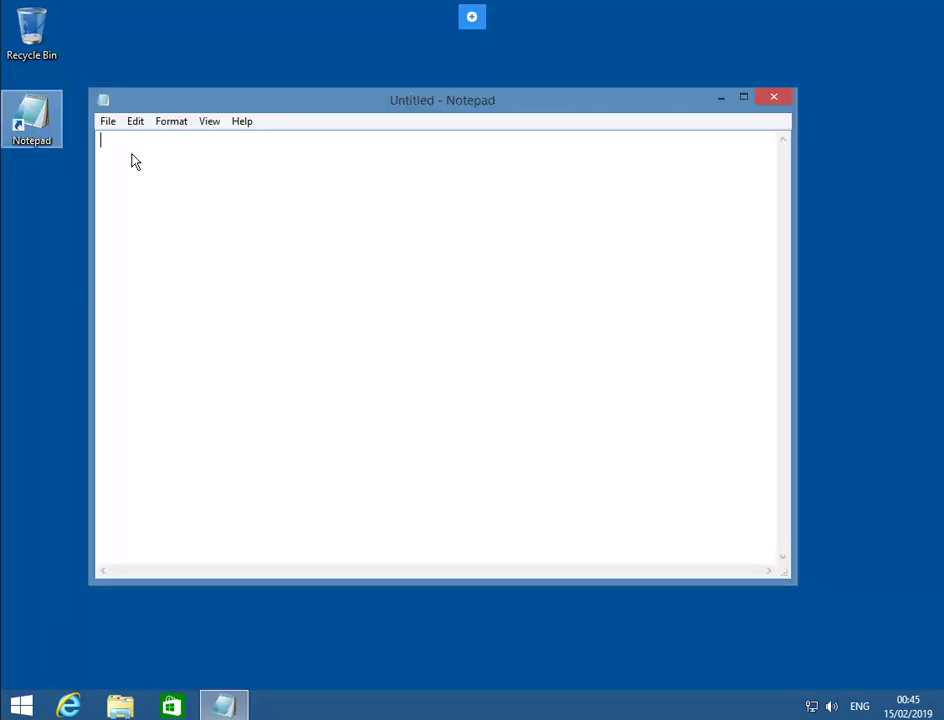
pyautogui.click(783, 104)
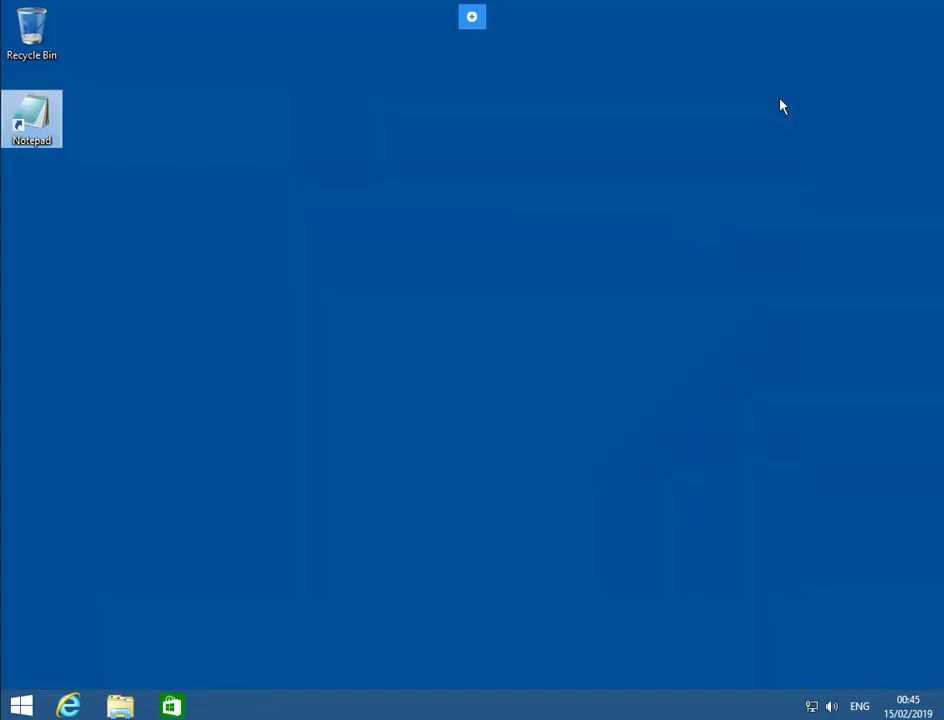